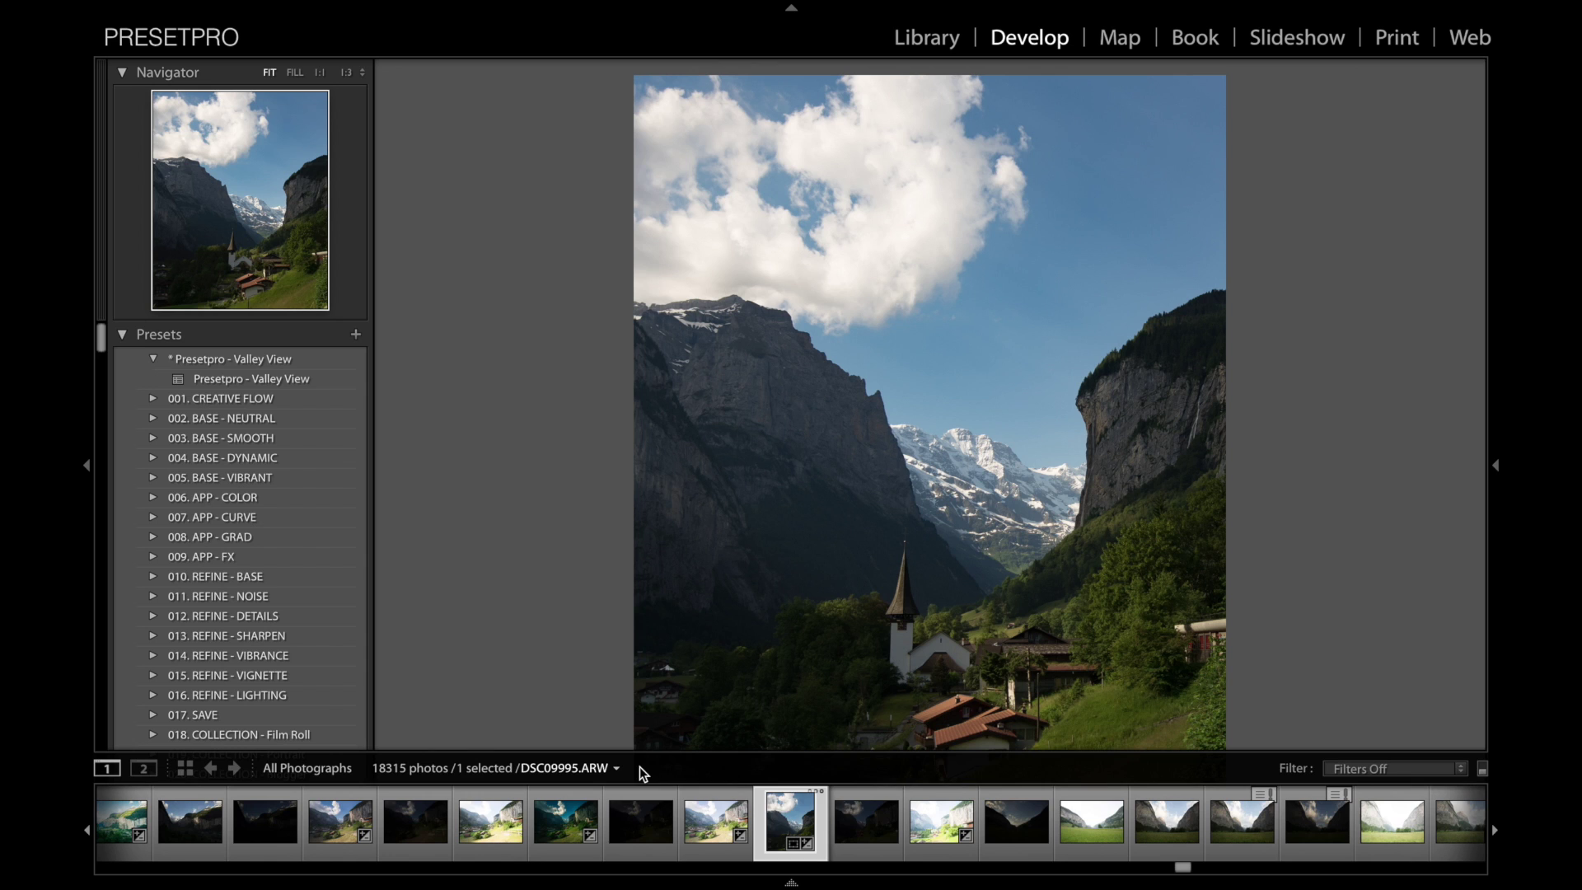
Step: Hide the filmstrip and apply the Presetpro - Valley View preset to the valley photo
key("F6")
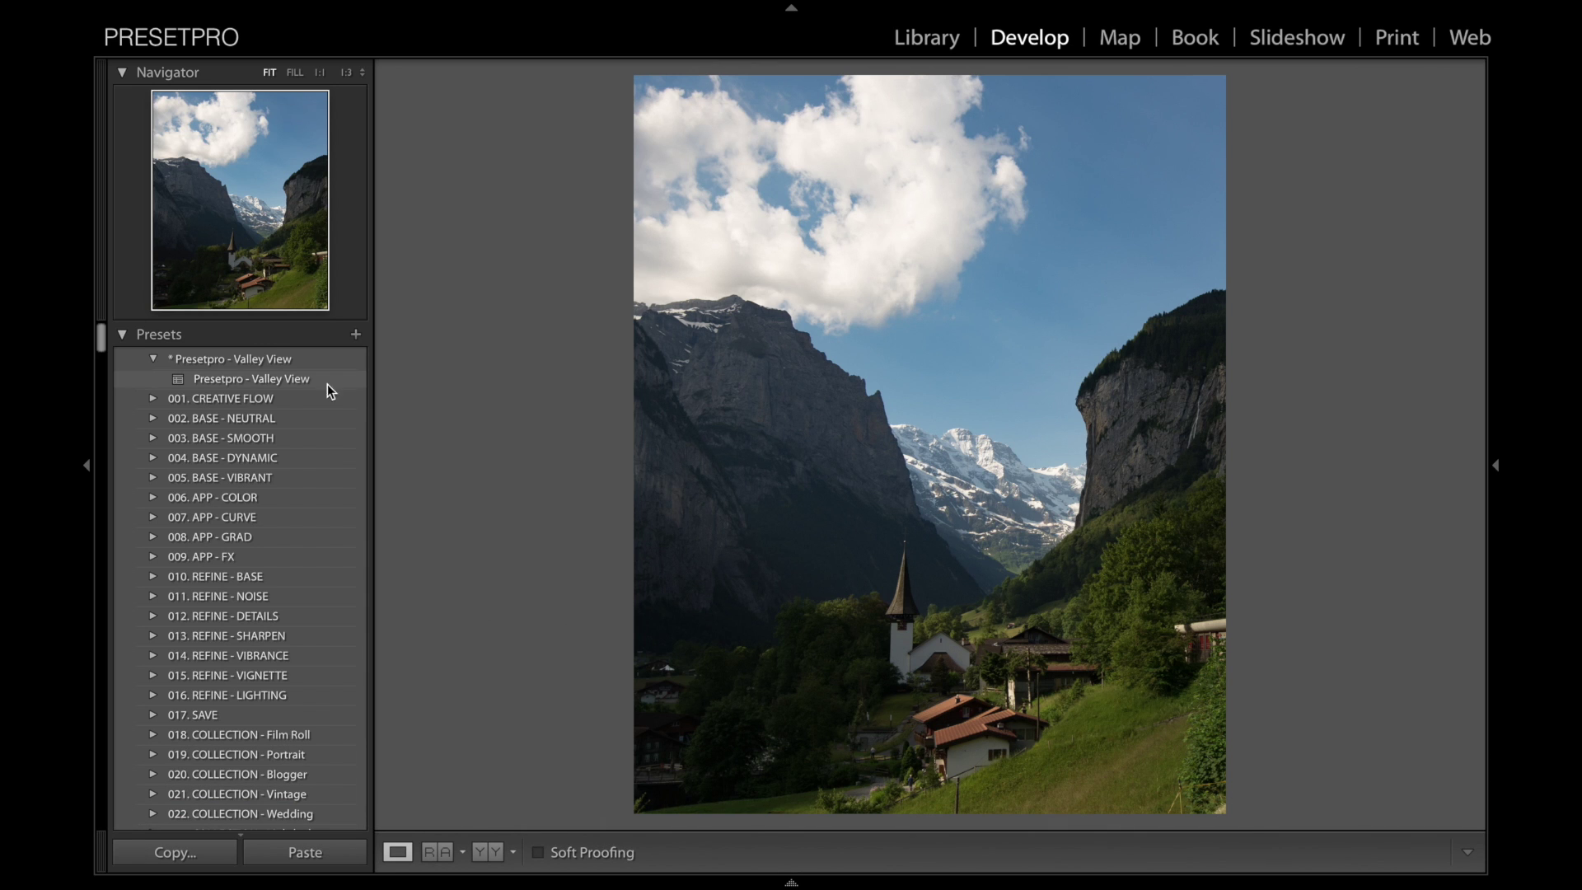
left_click(306, 382)
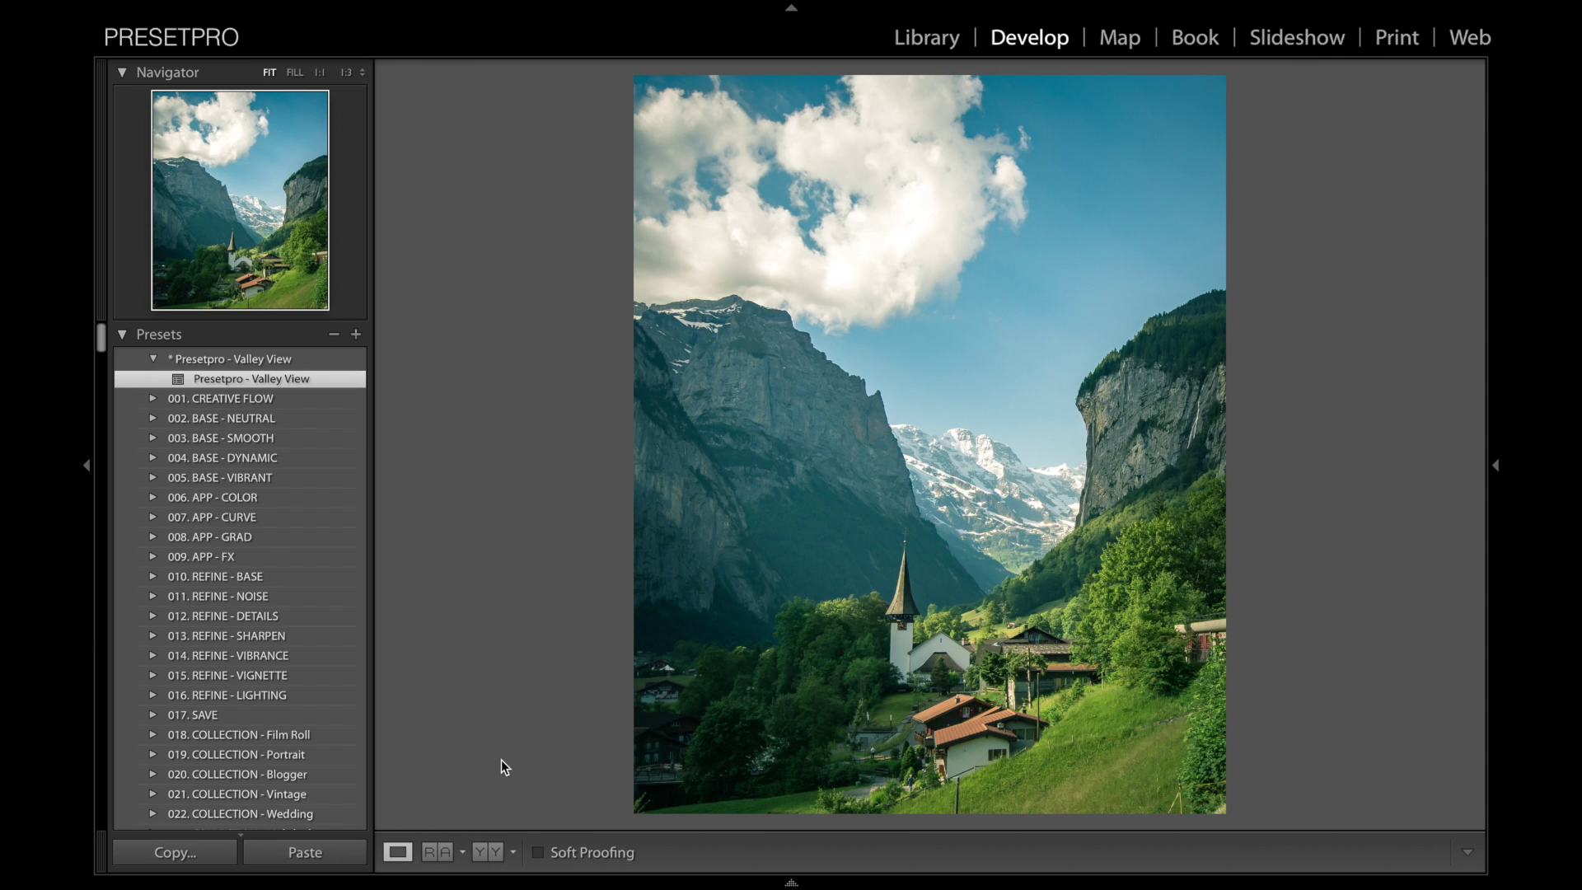
Step: Show the YY before/after split view with the Navigator zoom set to Fill
left_click(487, 852)
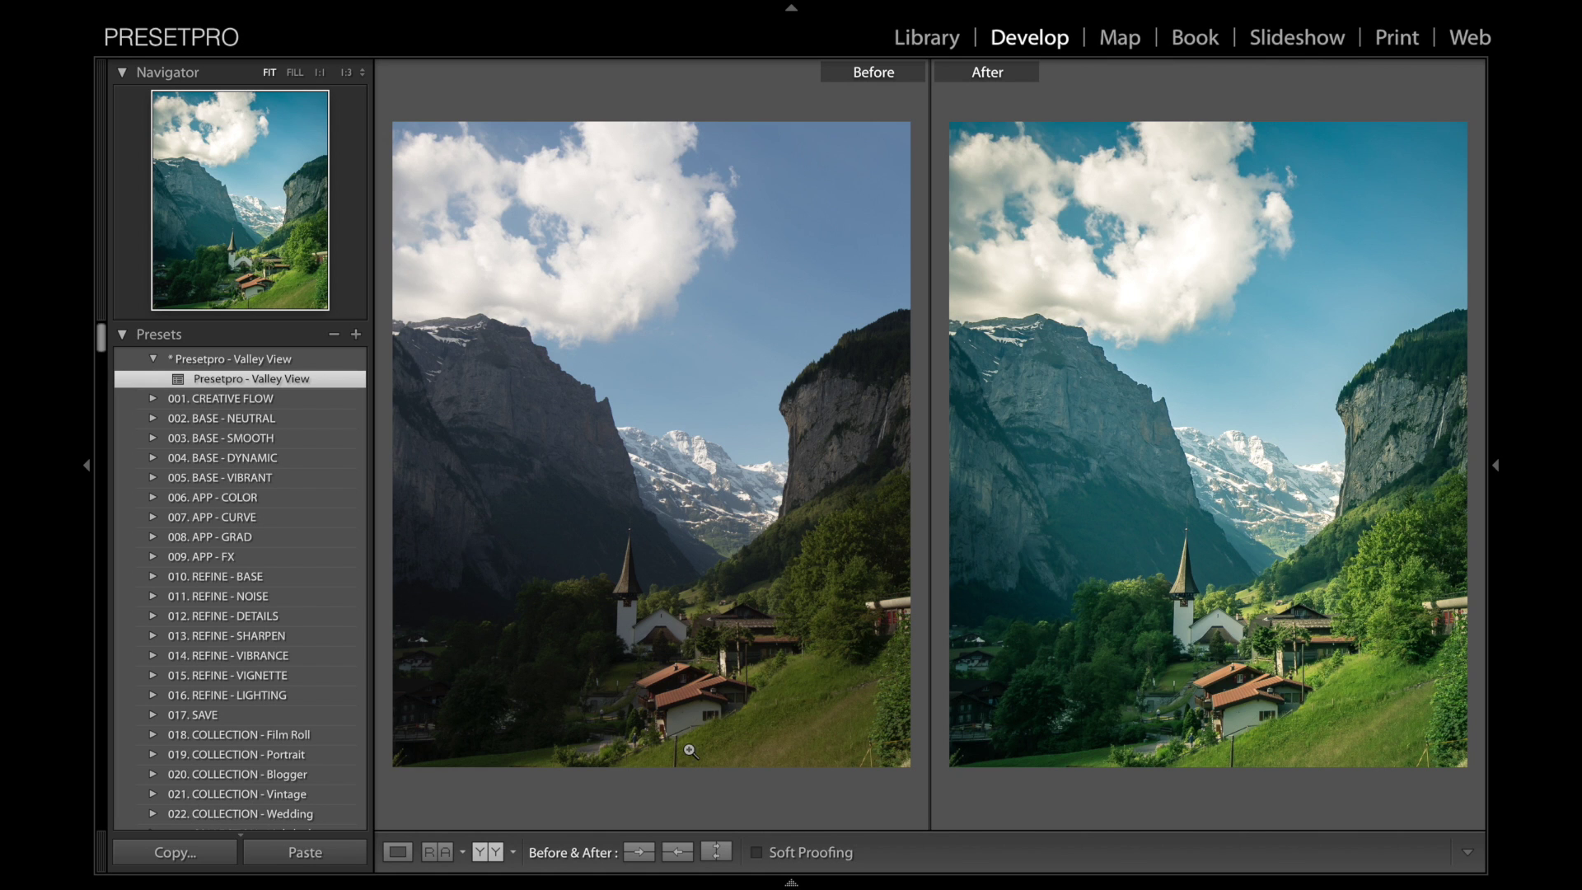
left_click(295, 73)
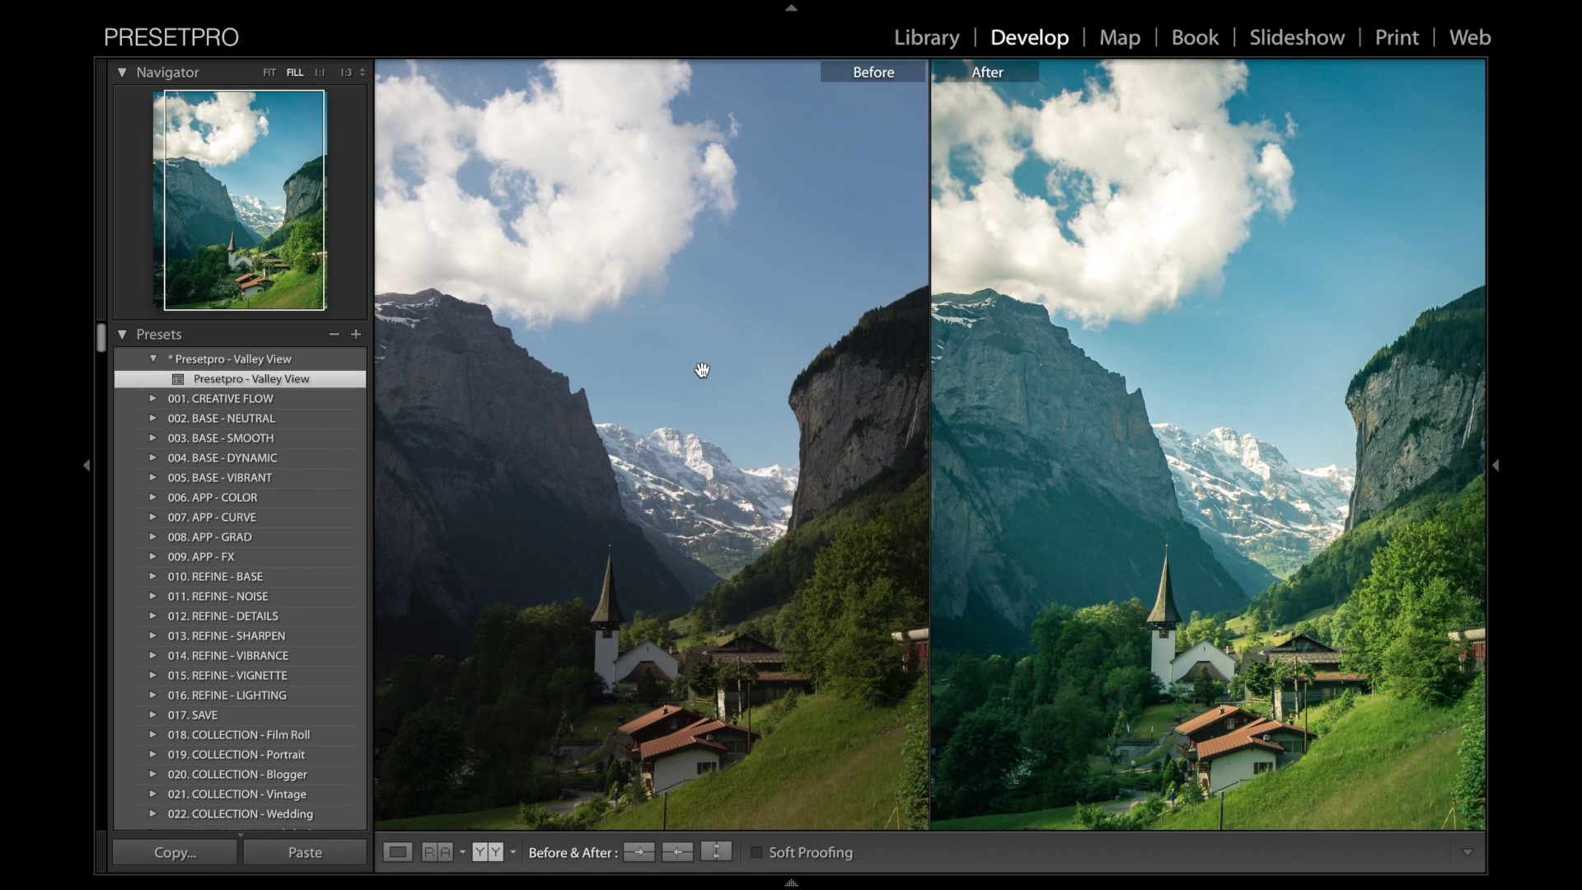